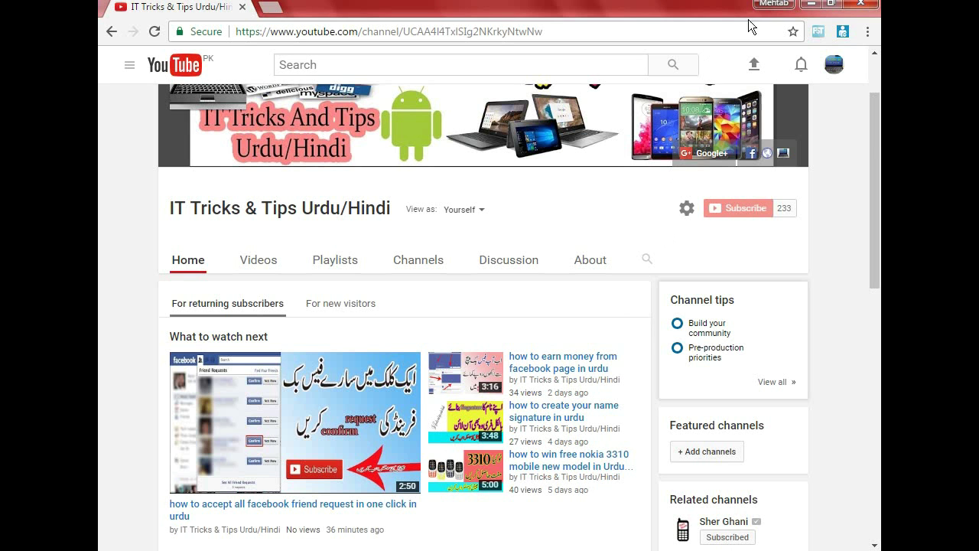
Switch to Adobe Photoshop and create a new blank document, with its window moved clear of the tool palette.
click(811, 3)
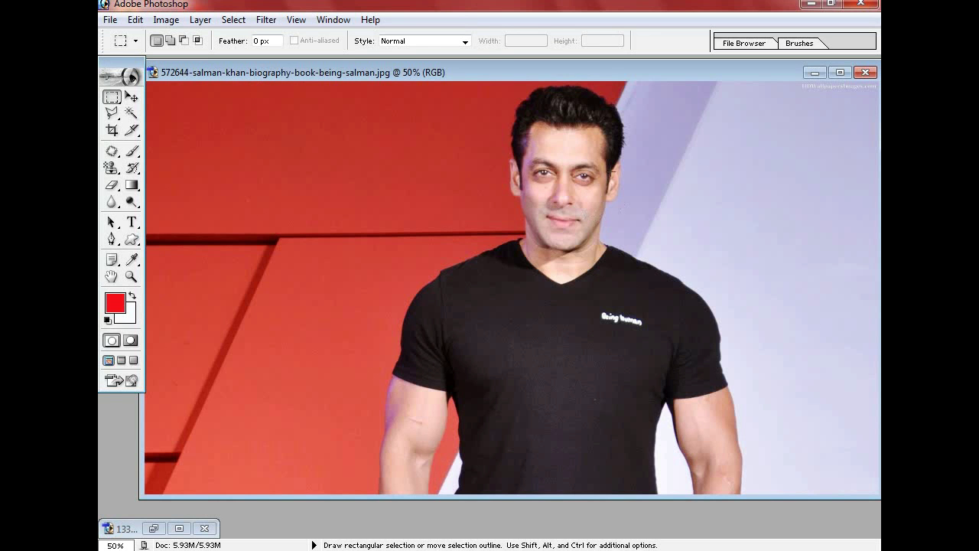
drag(602, 69, 585, 68)
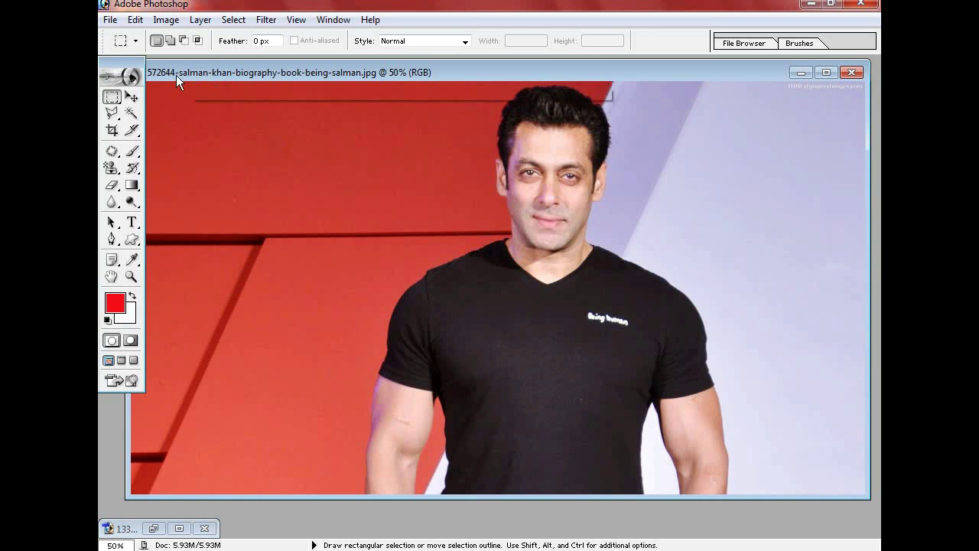
click(110, 20)
click(130, 42)
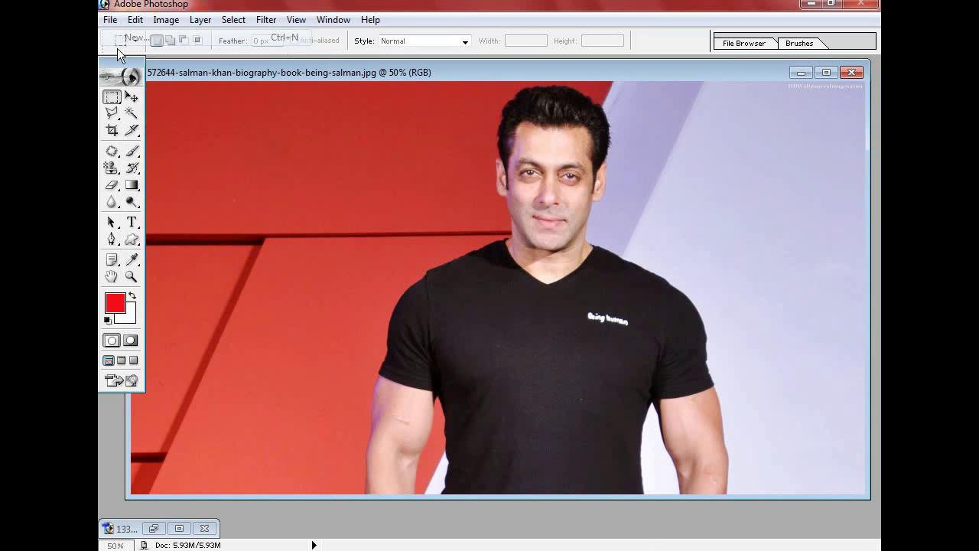
click(596, 165)
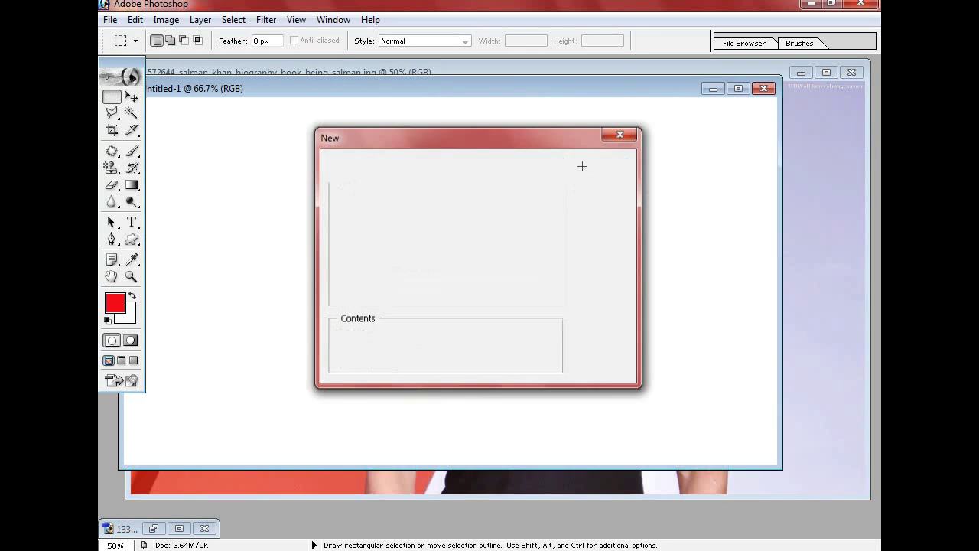
drag(431, 89, 487, 112)
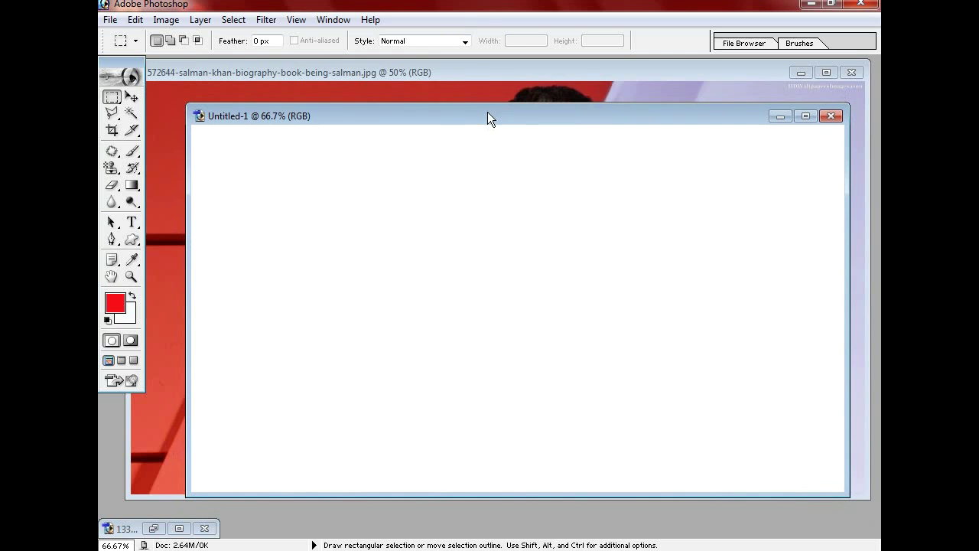
Select the man from head to waist in the portrait photo with a rectangular marquee and copy him into the blank document.
click(476, 71)
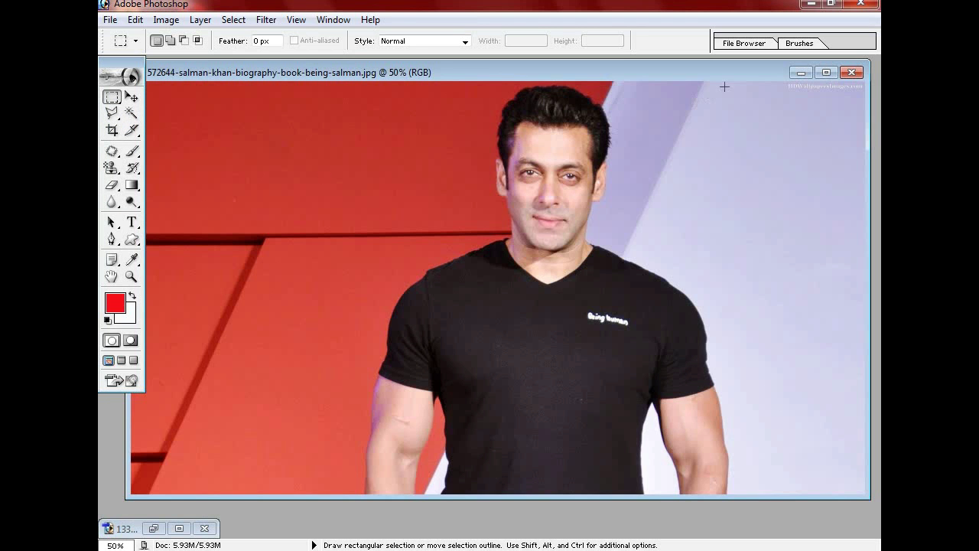
drag(676, 223, 362, 514)
mouse_move(518, 398)
mouse_down()
mouse_move(527, 394)
mouse_move(516, 400)
mouse_up()
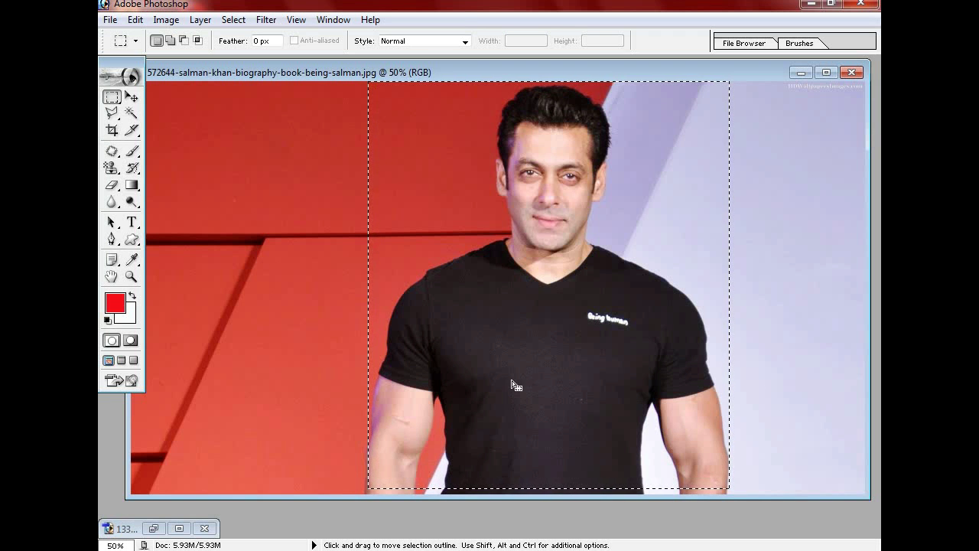
drag(568, 71, 571, 143)
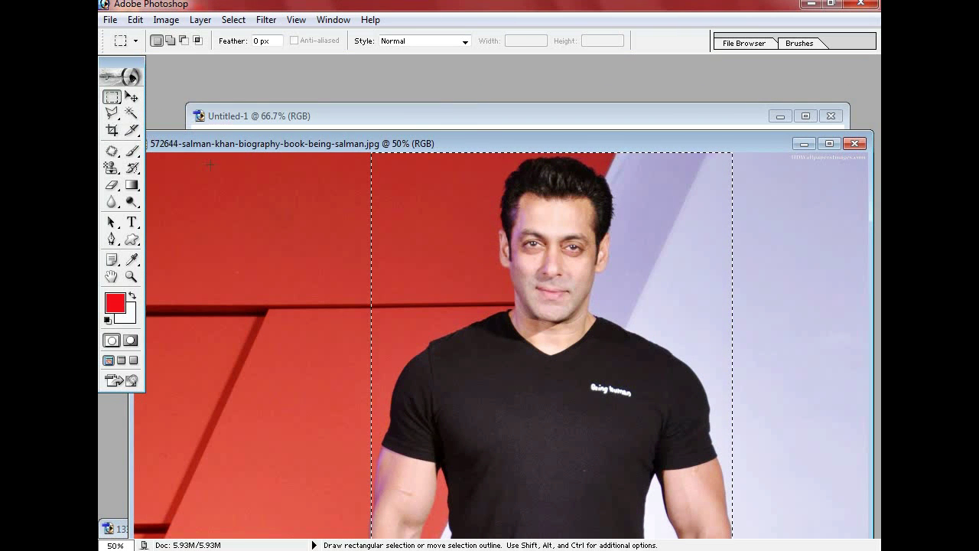
drag(489, 142, 491, 159)
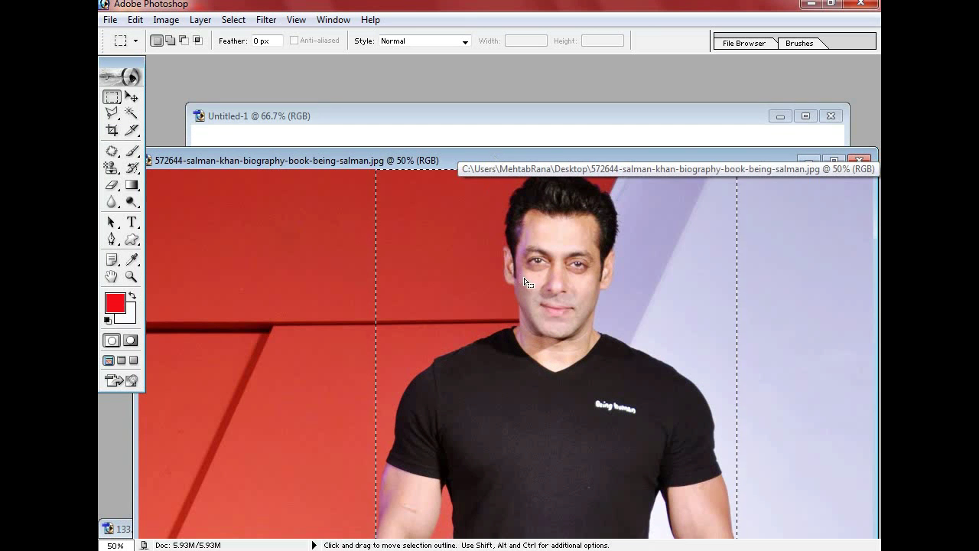
drag(539, 321, 524, 134)
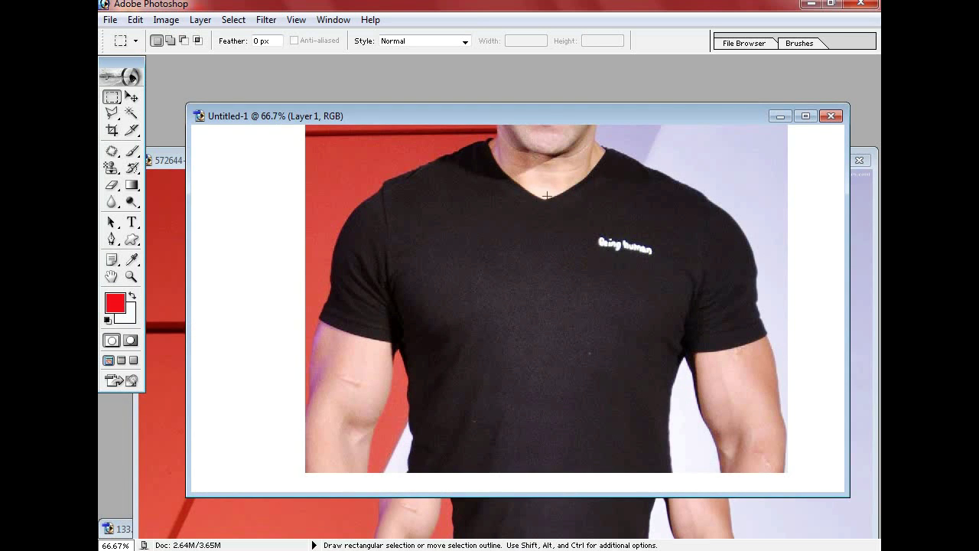
Scale the pasted portrait layer to about 63.6% width and 61.2% height and centre it on the canvas.
key(ctrl+t)
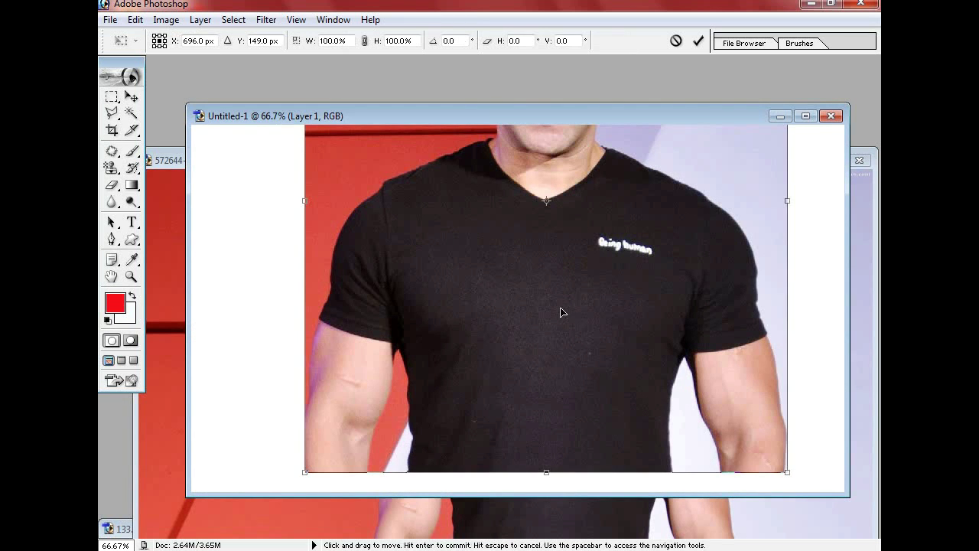
drag(433, 215, 458, 430)
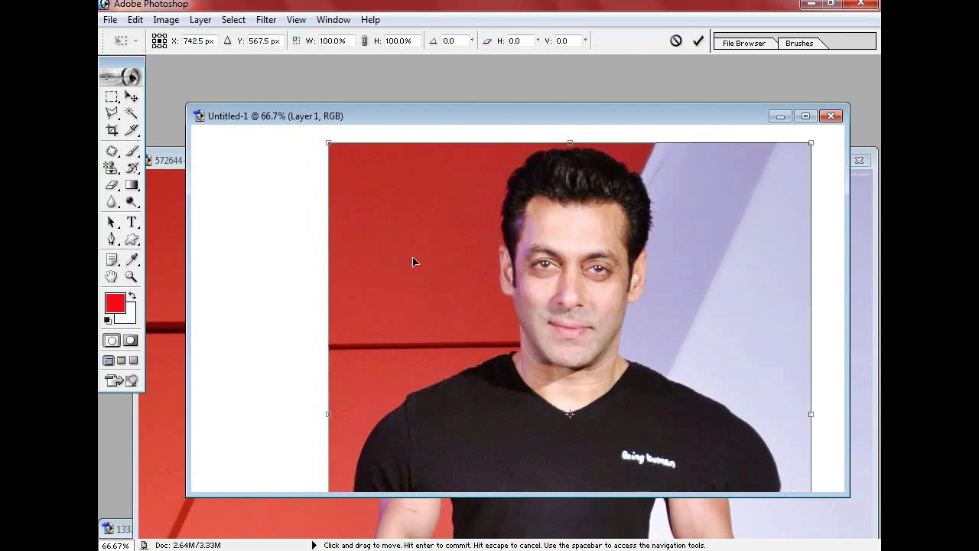
drag(328, 143, 503, 350)
drag(573, 402, 434, 198)
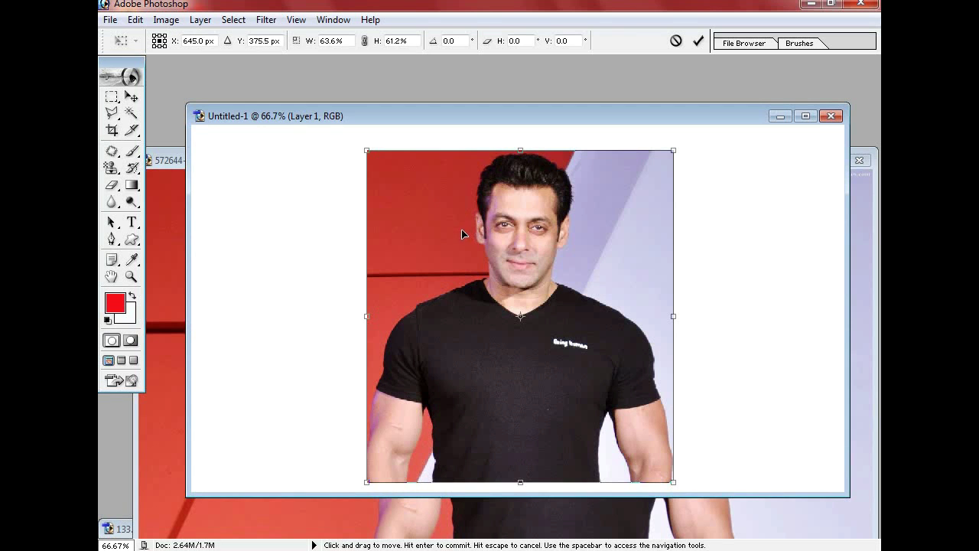
key(Return)
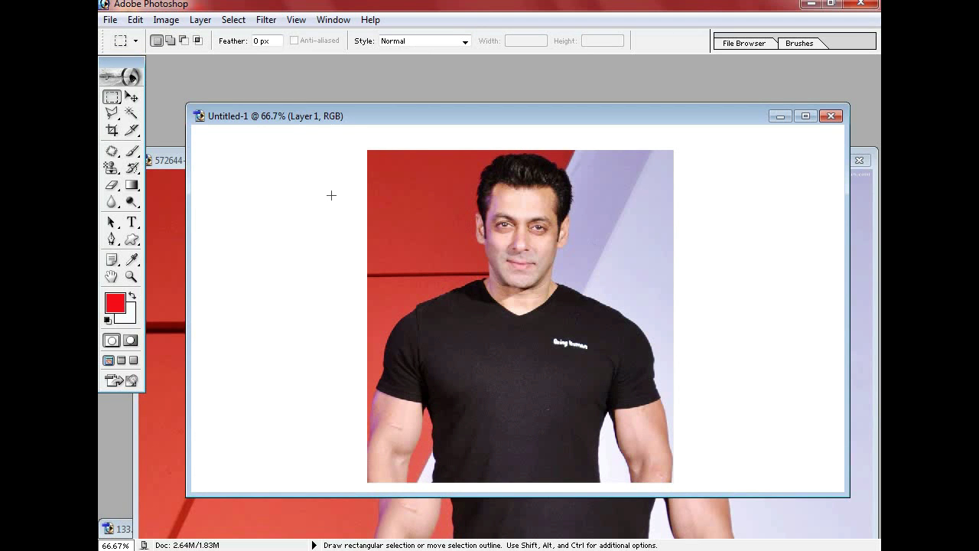
Delete the upper red background, the lavender area beside the head and the small red patch by the hair using the Magic Wand.
click(131, 112)
click(420, 244)
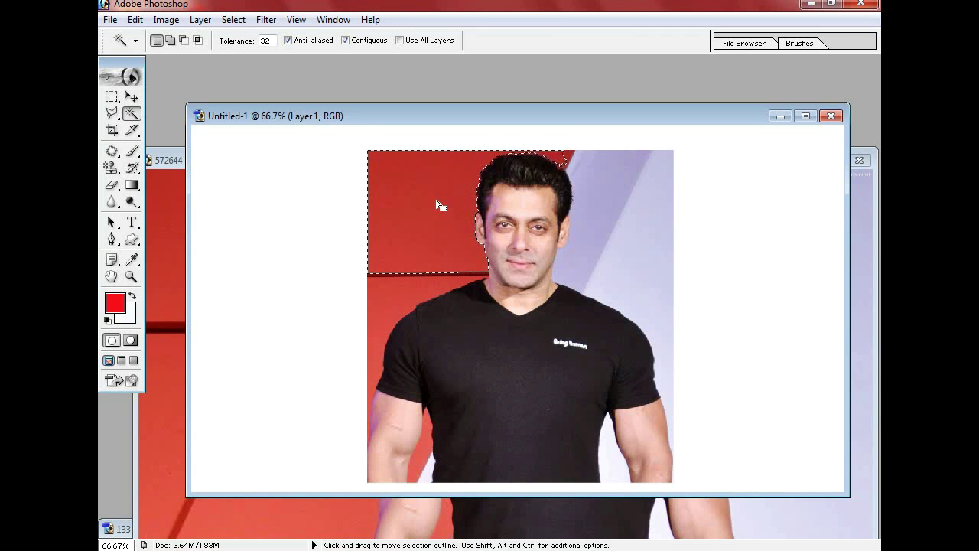
key(Delete)
click(580, 169)
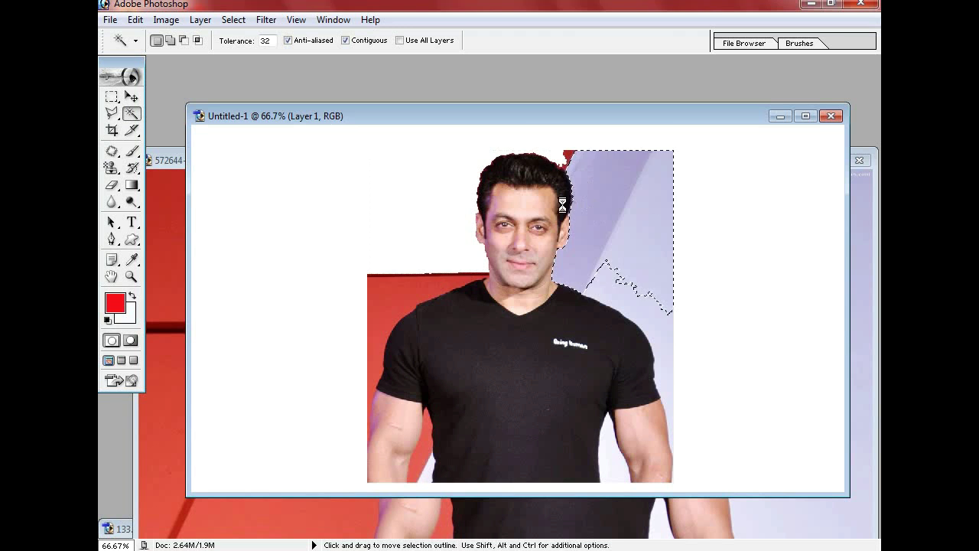
key(Delete)
click(569, 156)
key(Delete)
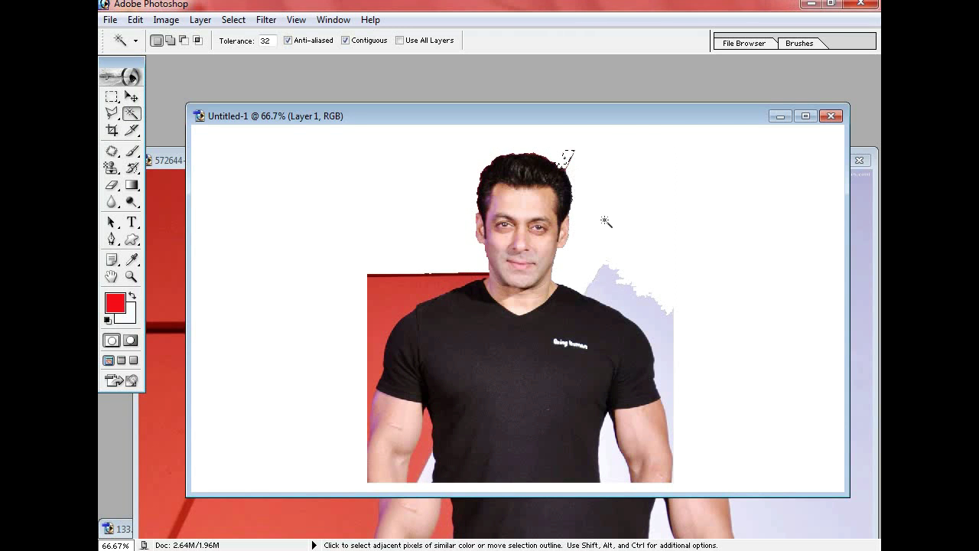
Delete the remaining lavender background beside the shoulder and between arms and torso, plus the red area beside the other shoulder.
click(621, 291)
key(Delete)
click(612, 451)
key(Delete)
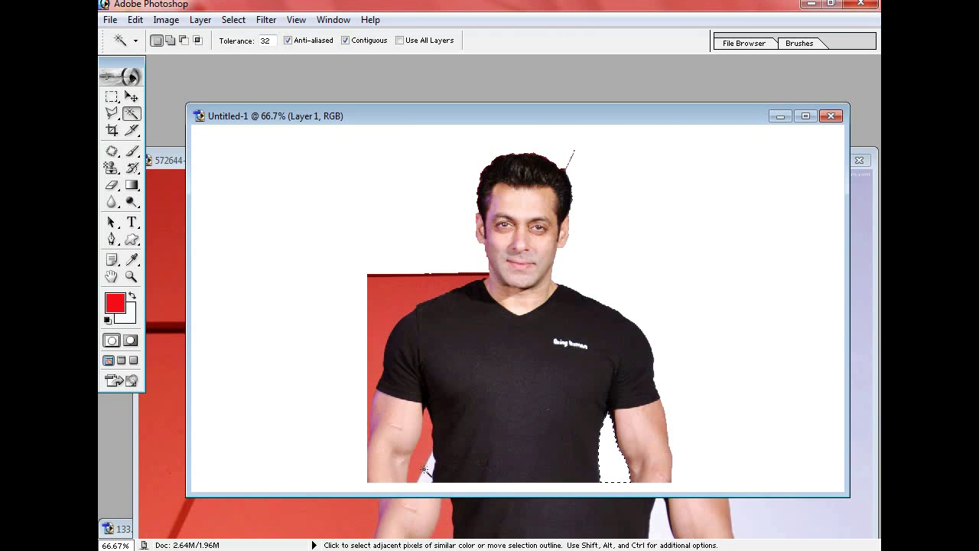
click(423, 451)
key(Delete)
click(383, 299)
key(Delete)
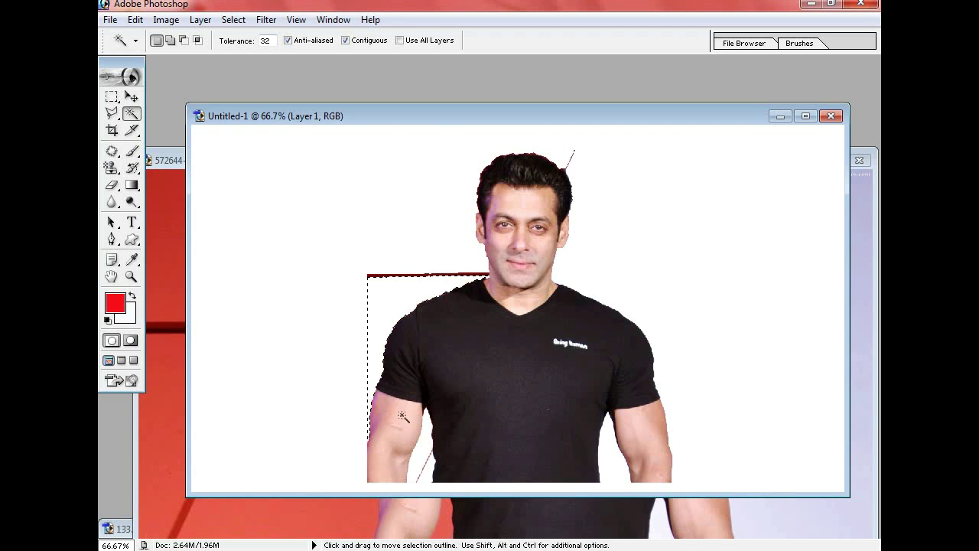
Delete the leftover dark horizontal strip beside the neck and clear the selection.
click(459, 281)
key(ctrl+d)
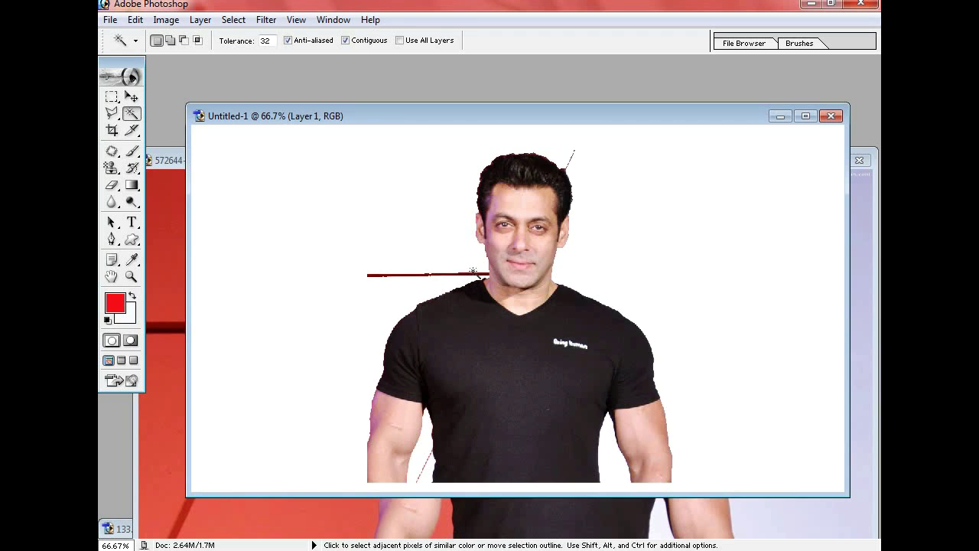
click(474, 274)
key(Delete)
key(ctrl+d)
Erase remnants of the thin diagonal line between the arm and torso with Magic Wand selections, and deselect everything.
click(431, 460)
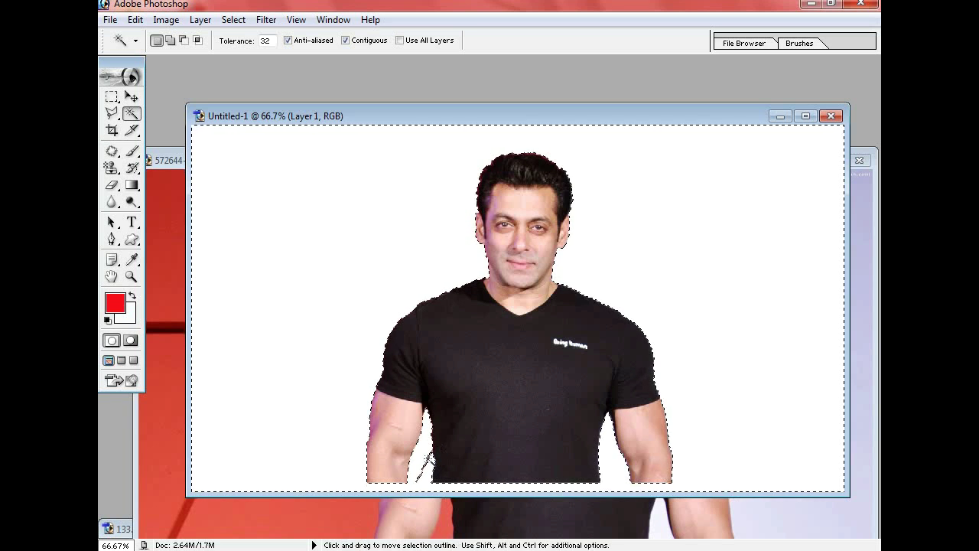
key(Delete)
key(ctrl+d)
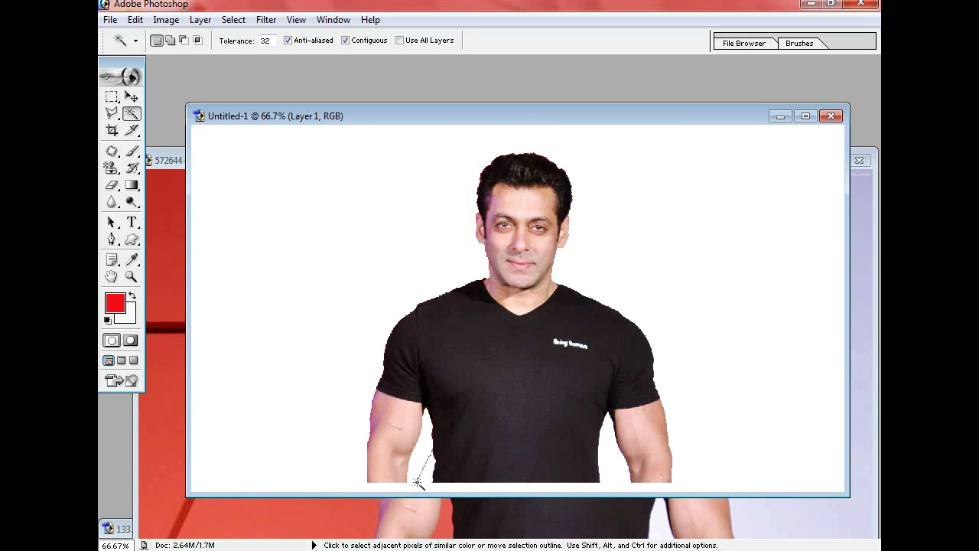
key(Delete)
key(ctrl+d)
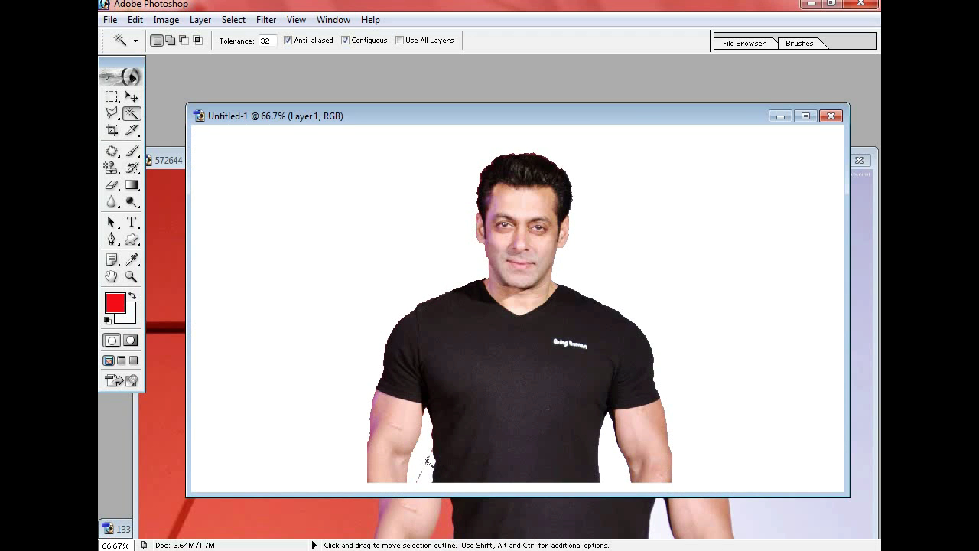
click(422, 477)
click(112, 96)
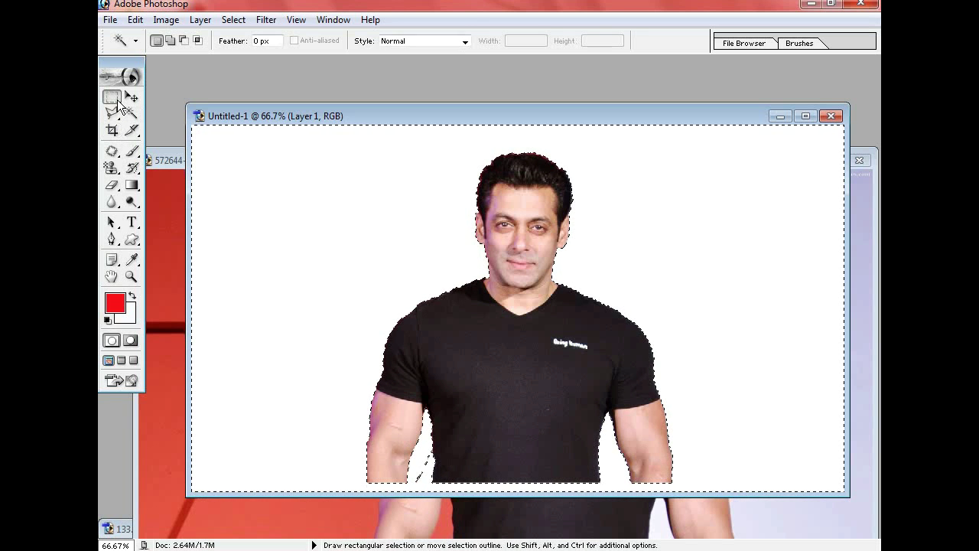
click(238, 162)
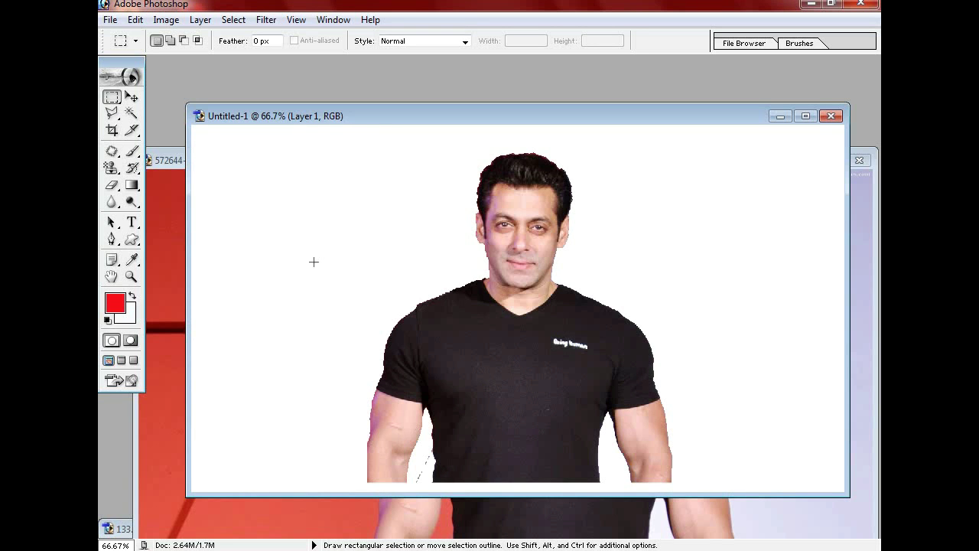
Restore the 1332473.jpg living-room image, select all of it and copy it into the Untitled-1 document.
double_click(123, 533)
mouse_move(417, 107)
mouse_down()
mouse_move(416, 97)
mouse_move(430, 101)
mouse_up()
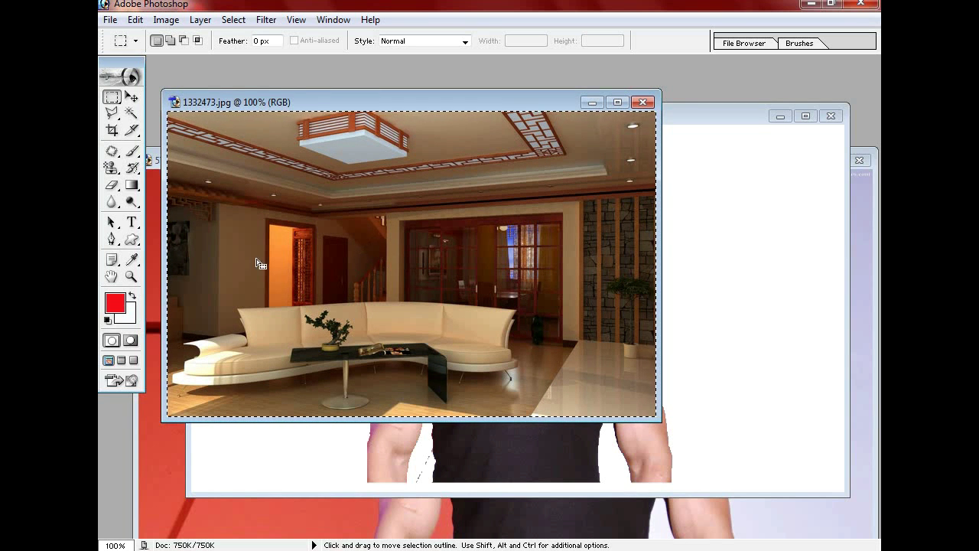
click(201, 151)
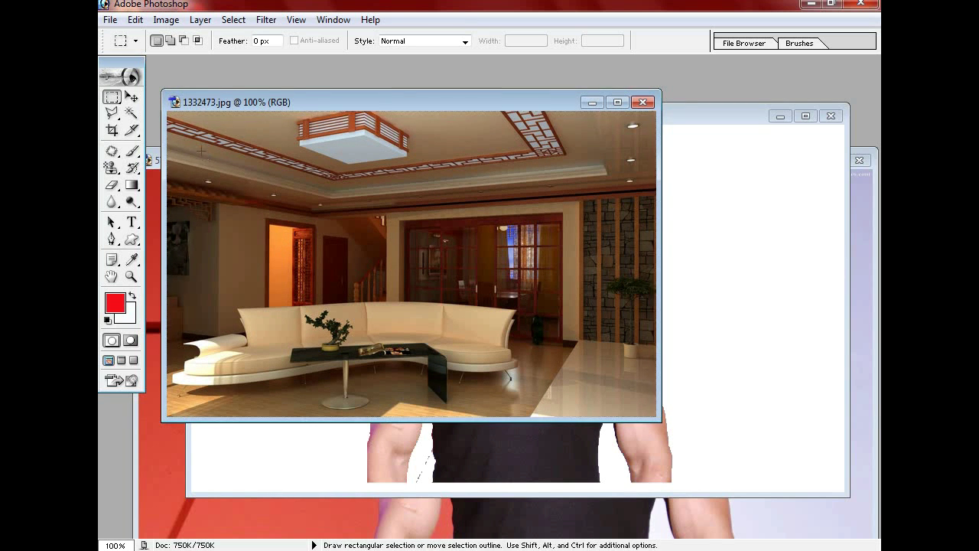
key(ctrl)
key(ctrl)
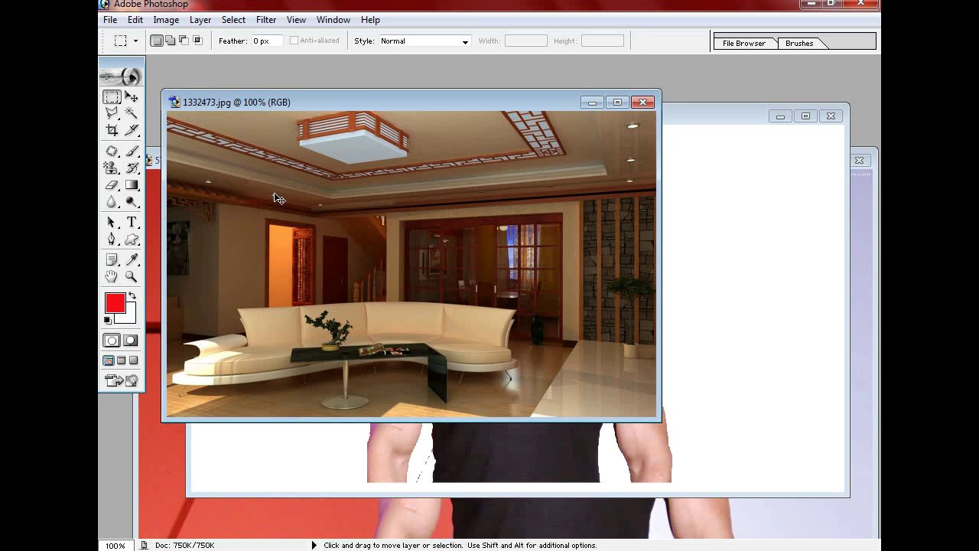
key(ctrl+a)
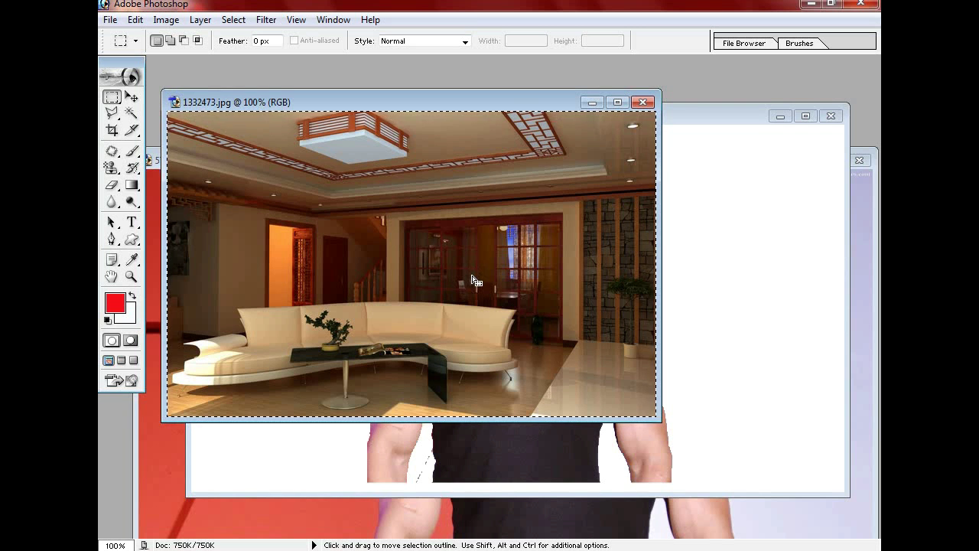
drag(472, 280, 663, 297)
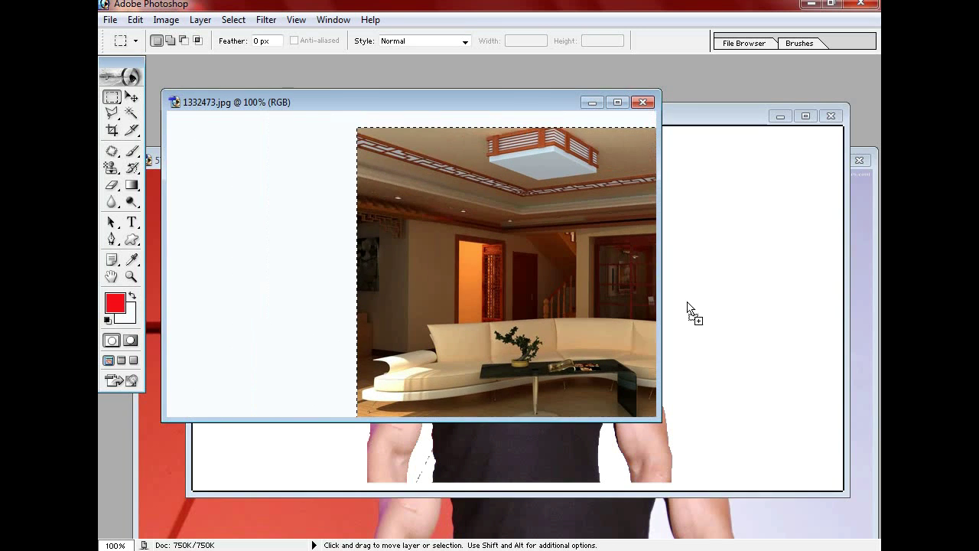
drag(709, 325, 562, 283)
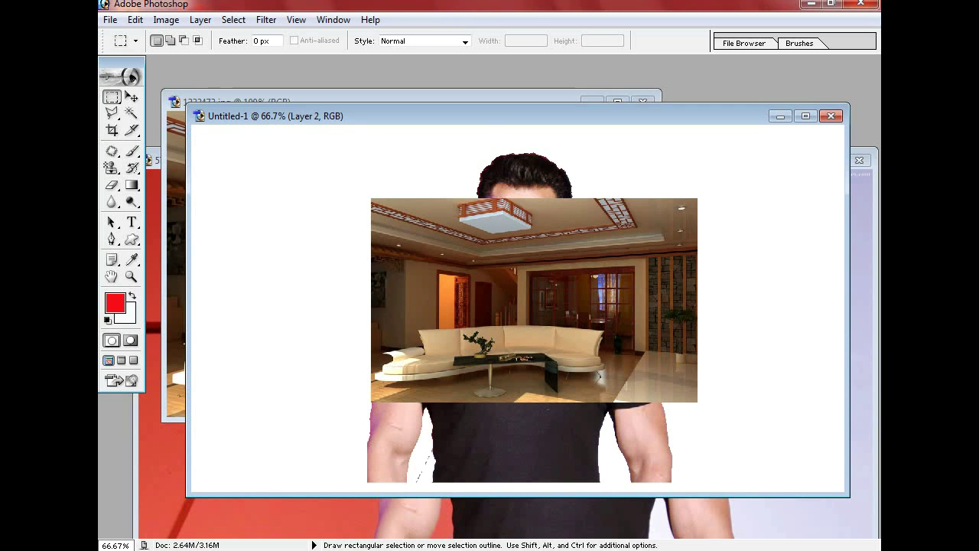
key(alt+Tab)
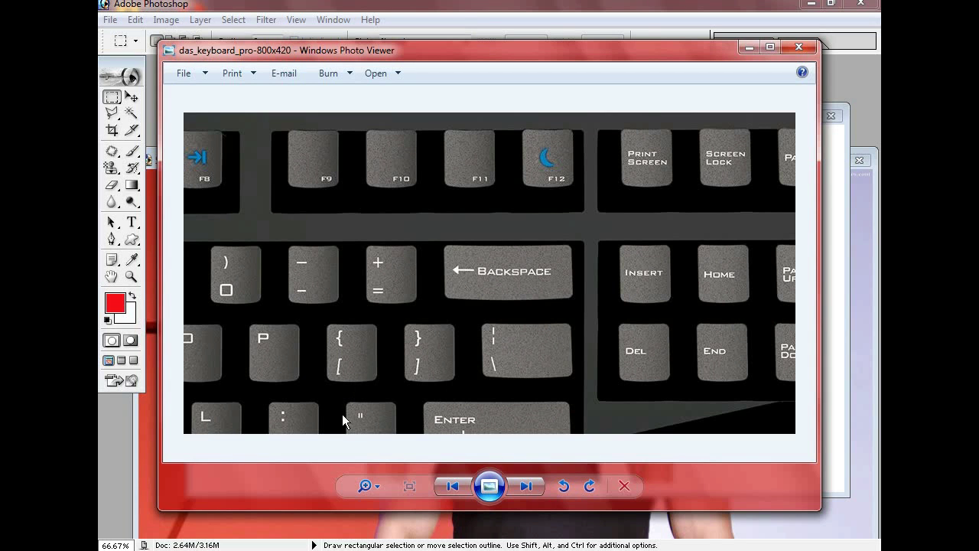
click(806, 50)
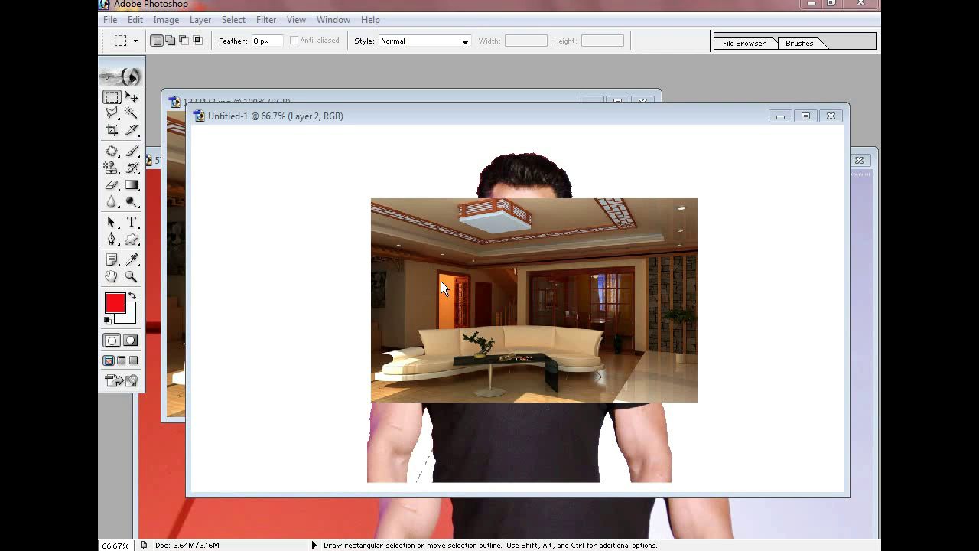
Centre the living-room layer over the man with the Move tool and send it one level back, behind him.
key(v)
drag(486, 305, 472, 299)
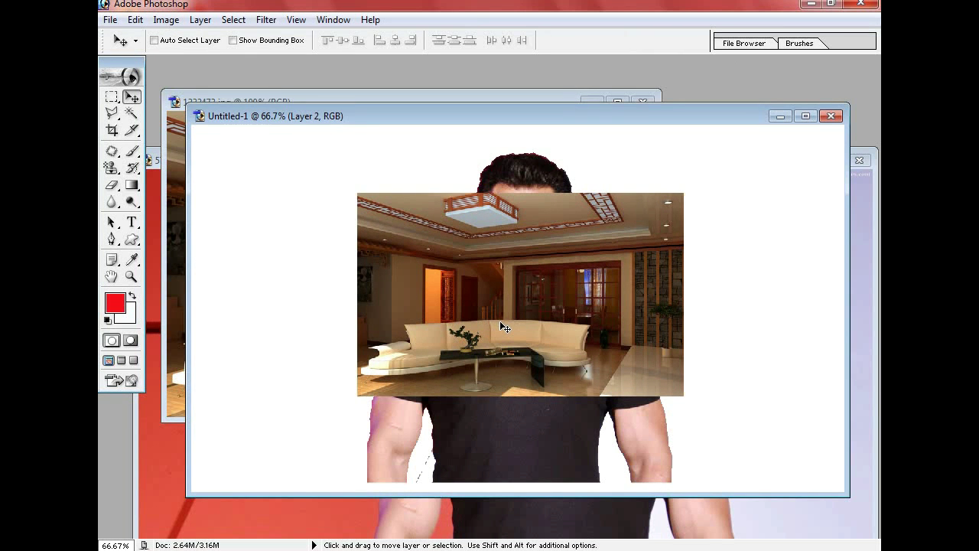
key(ctrl+bracketleft)
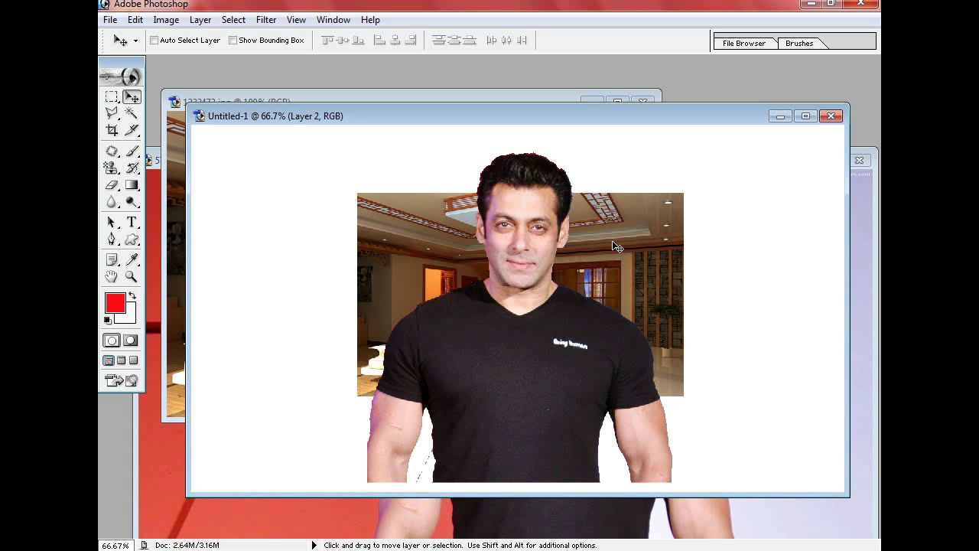
Enlarge the living-room layer with Free Transform so it fills the entire canvas behind the man, and apply the transformation.
key(ctrl+t)
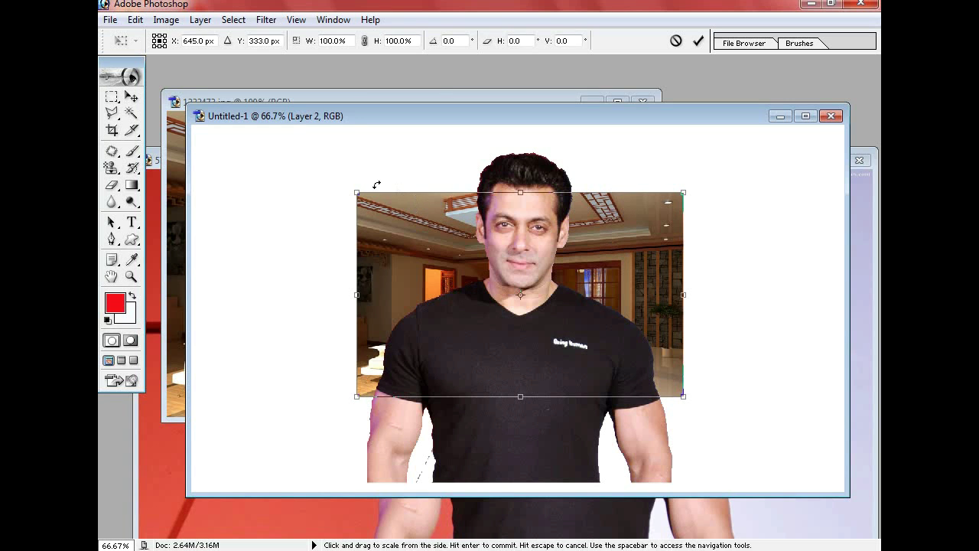
drag(351, 194, 269, 118)
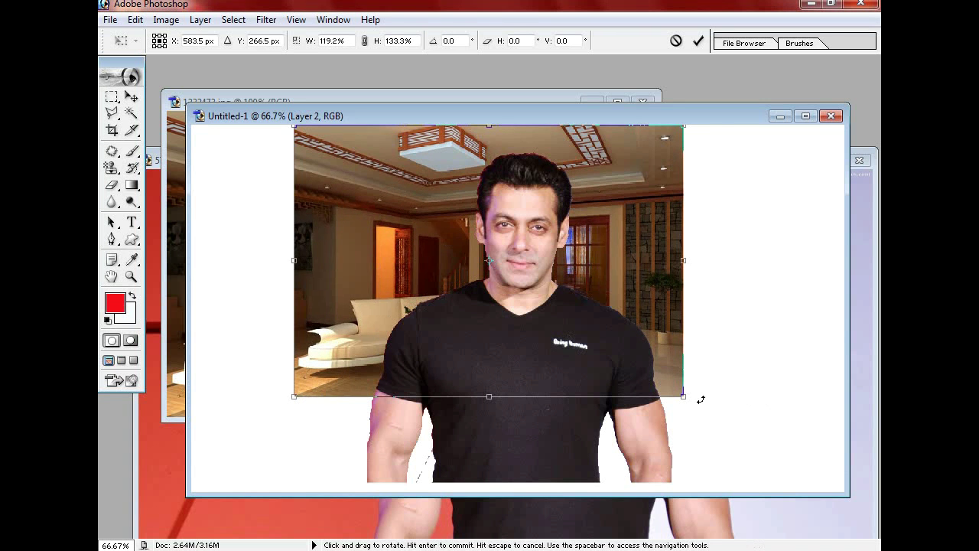
drag(688, 402, 791, 530)
drag(294, 334, 168, 327)
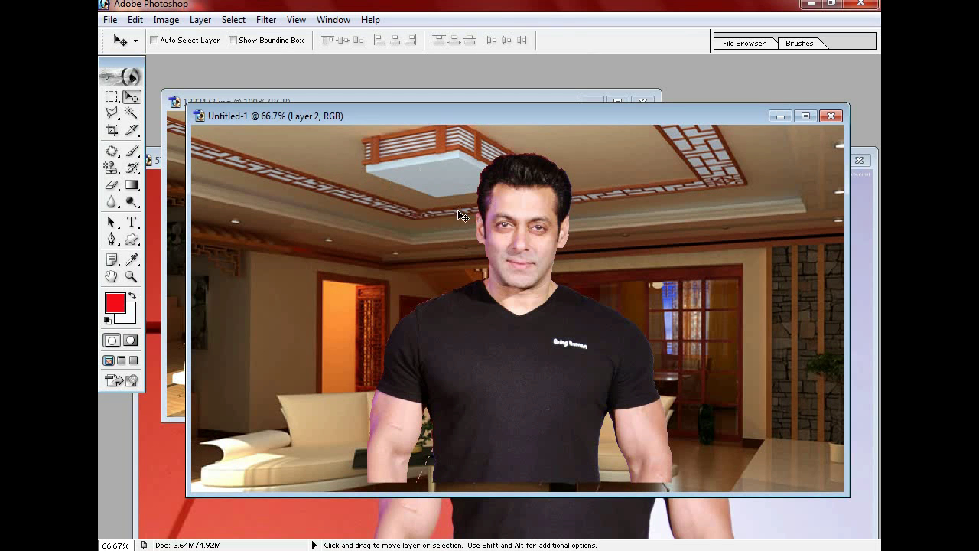
click(111, 20)
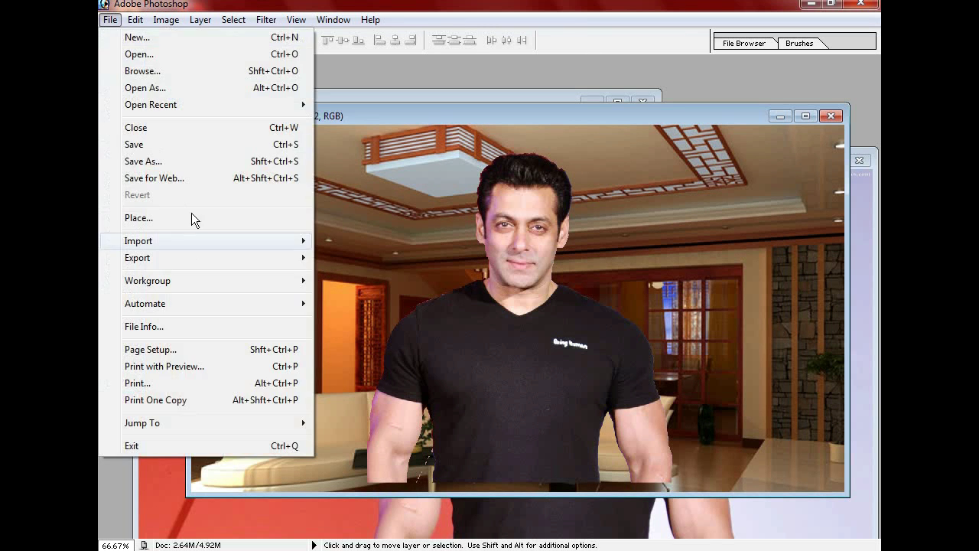
click(408, 118)
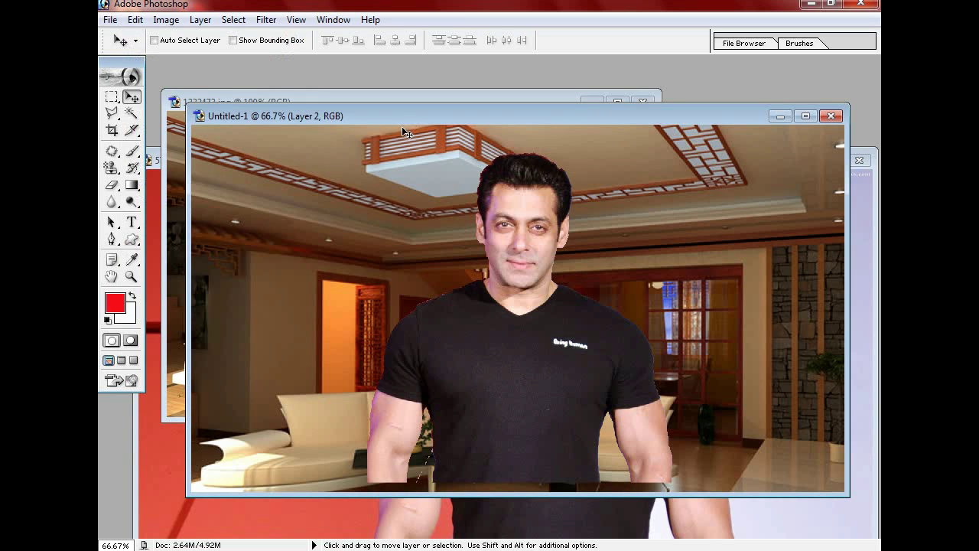